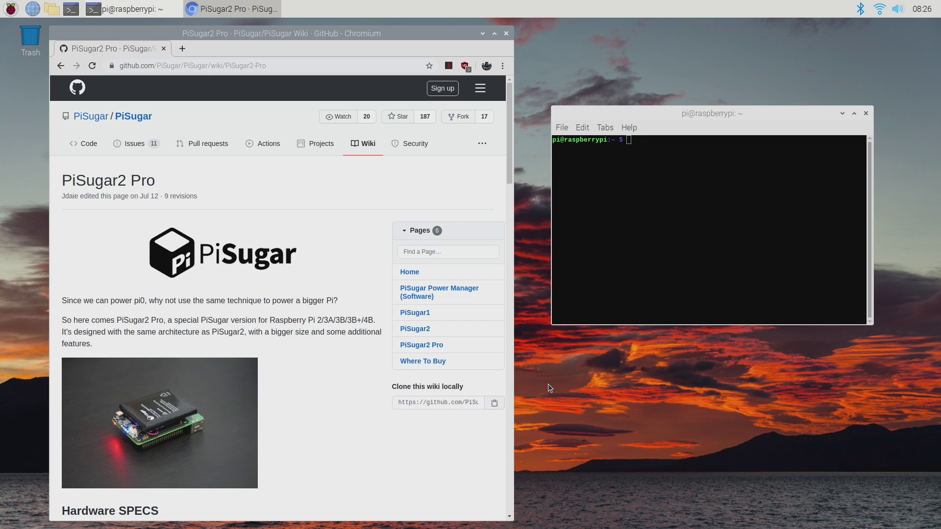
# Copy the curl install command from the wiki's Software Installation section
pyautogui.scroll(-5, 313, 355)
pyautogui.scroll(-15, 314, 353)
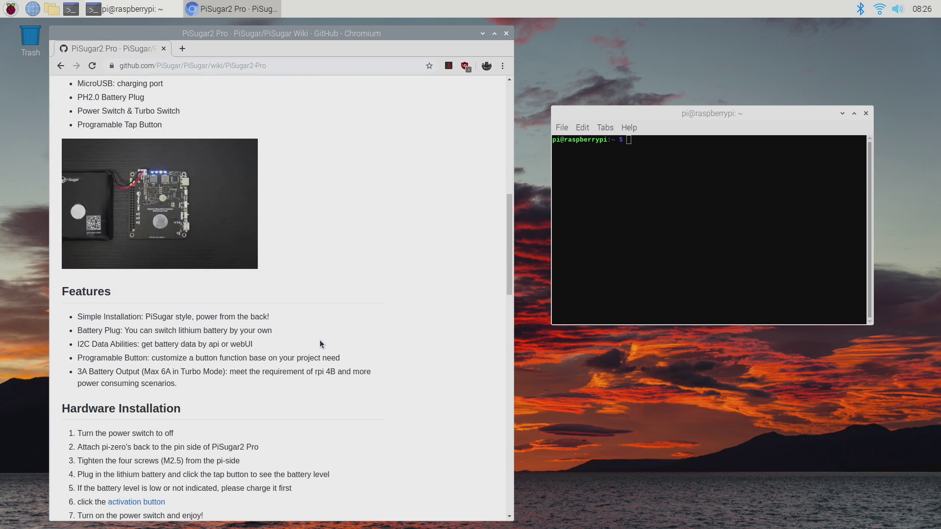
pyautogui.scroll(2, 325, 340)
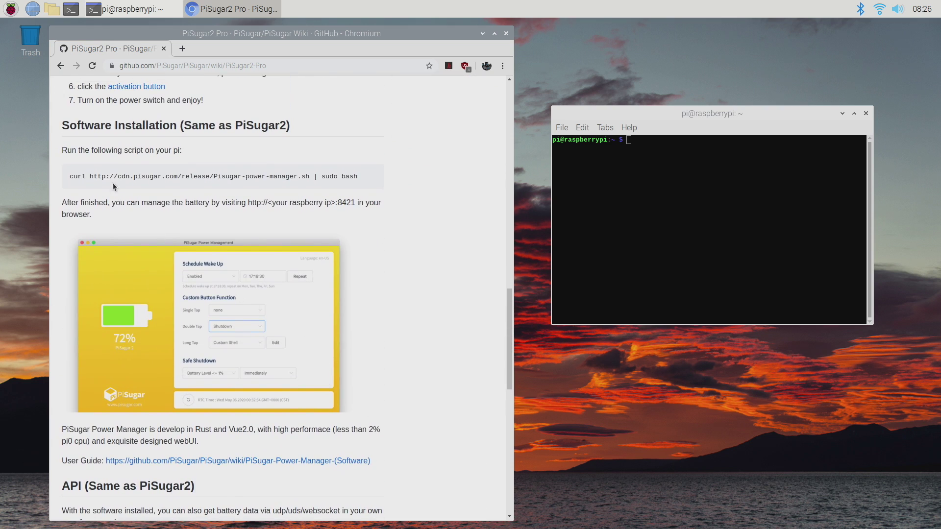
pyautogui.tripleClick(103, 179)
pyautogui.rightClick(104, 179)
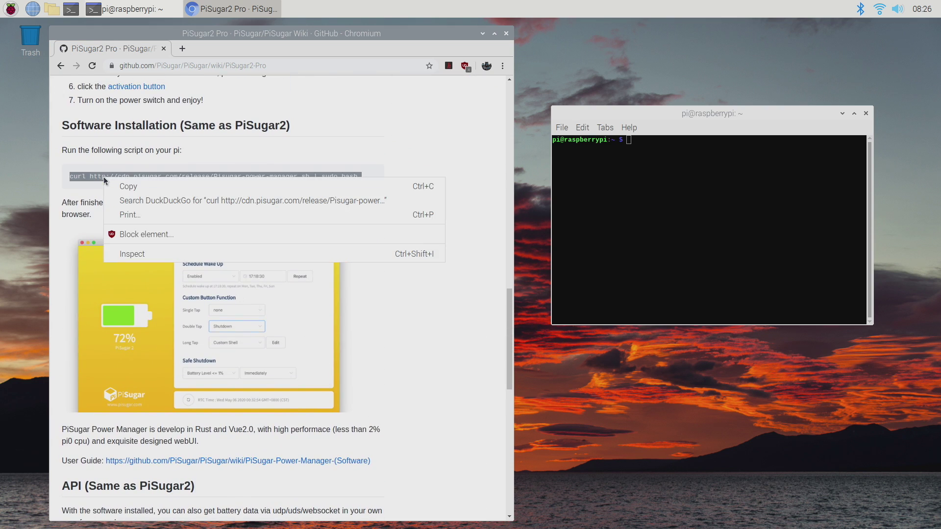
pyautogui.click(129, 186)
# Paste the curl install command into LXTerminal and run it
pyautogui.click(642, 142)
pyautogui.rightClick(647, 146)
pyautogui.click(672, 199)
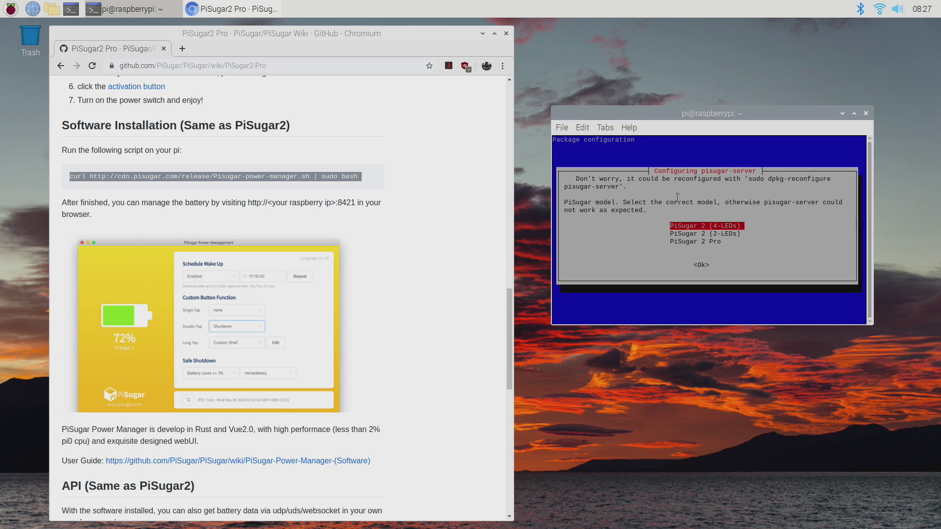
# Choose PiSugar 2 Pro in the pisugar-server configuration dialog so installation completes
pyautogui.press('Down')
pyautogui.press('Up')
pyautogui.press('Down')
pyautogui.press('Down')
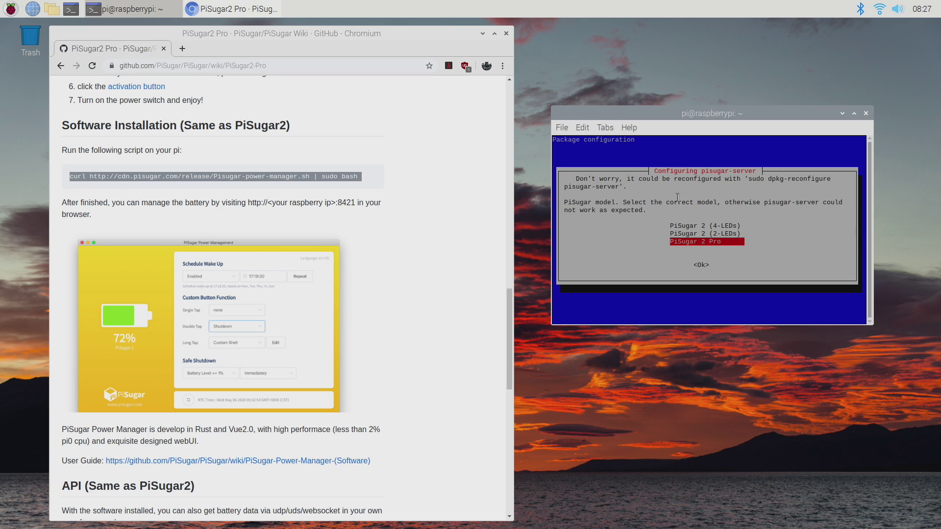
pyautogui.press('Return')
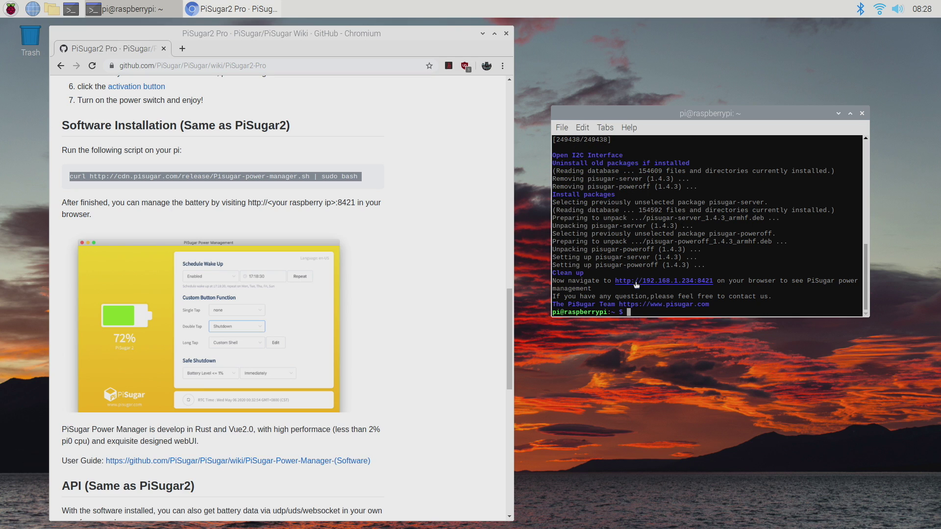
# Open the printed PiSugar web interface address (port 8421) in the browser
pyautogui.rightClick(635, 280)
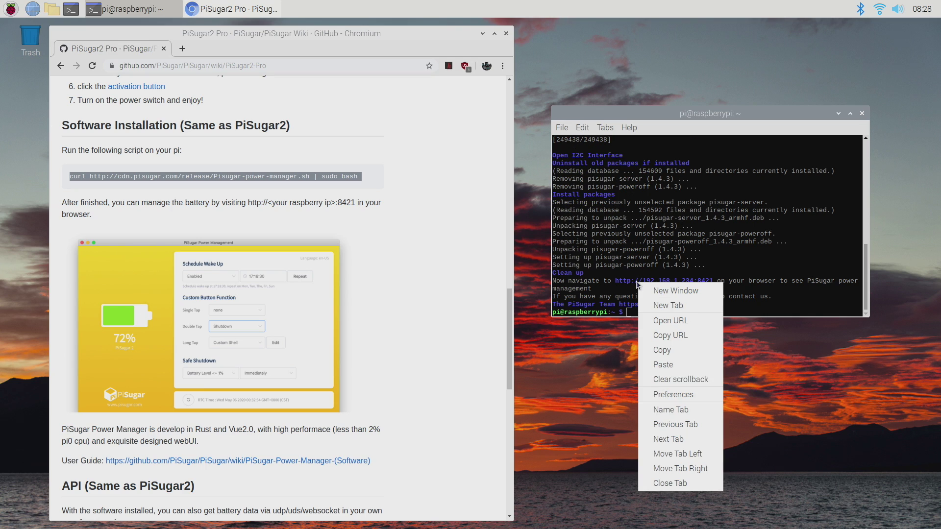
pyautogui.click(691, 322)
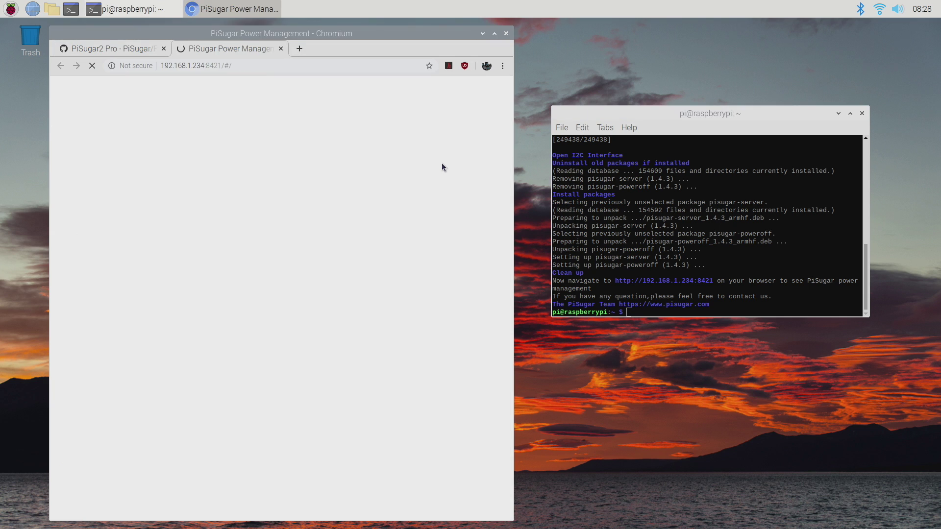
pyautogui.moveTo(375, 41); pyautogui.dragTo(394, 45)
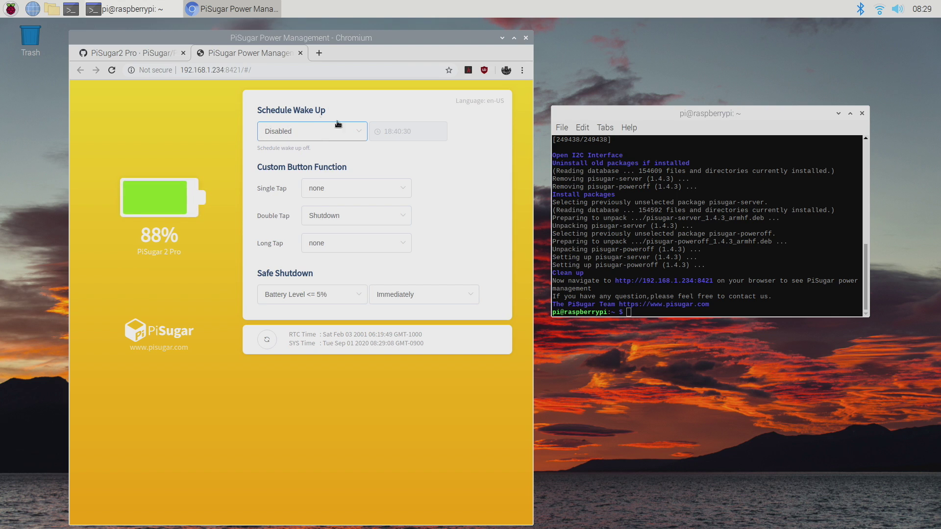
# Enable Schedule Wake Up at 18:40:30 and check that it repeats every day
pyautogui.click(359, 135)
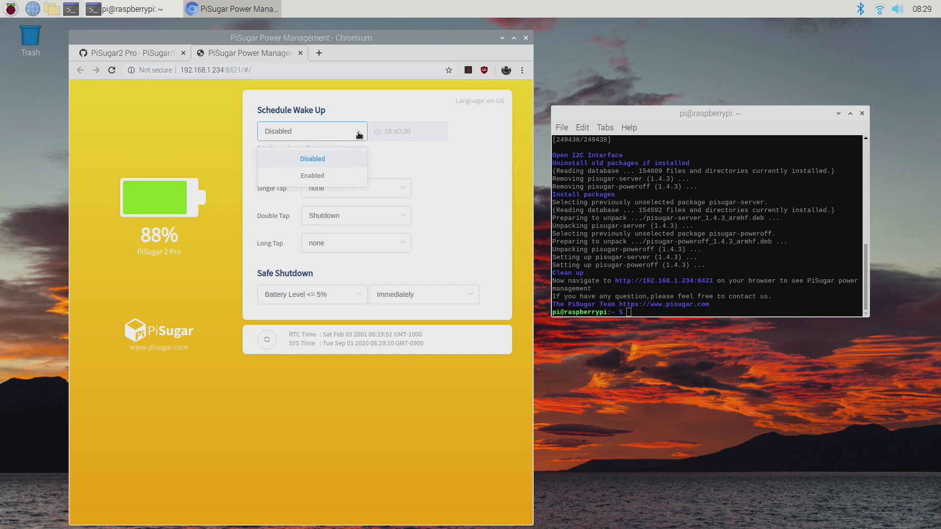
pyautogui.click(321, 175)
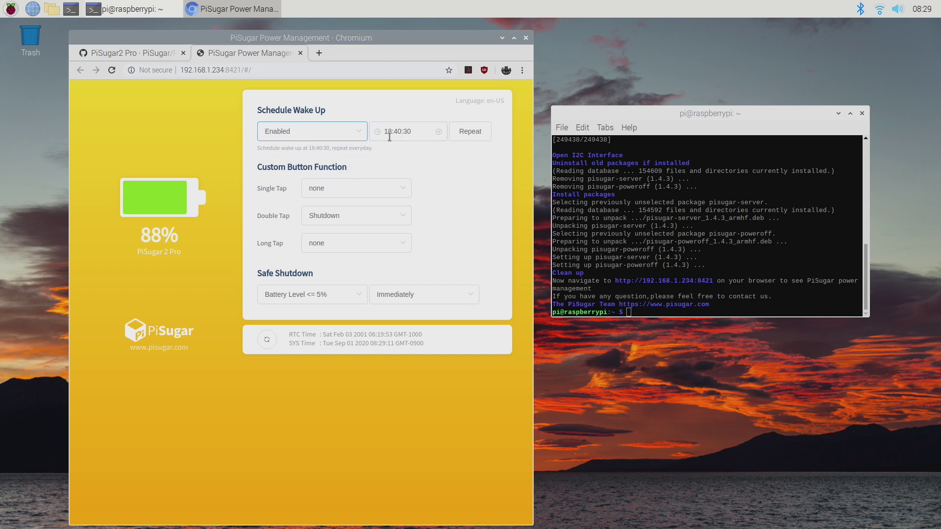
pyautogui.click(475, 132)
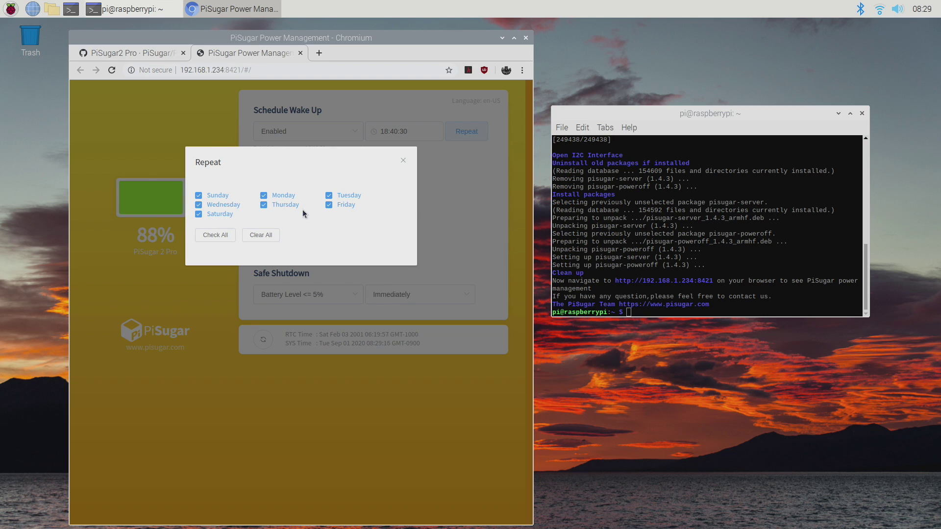
pyautogui.click(403, 161)
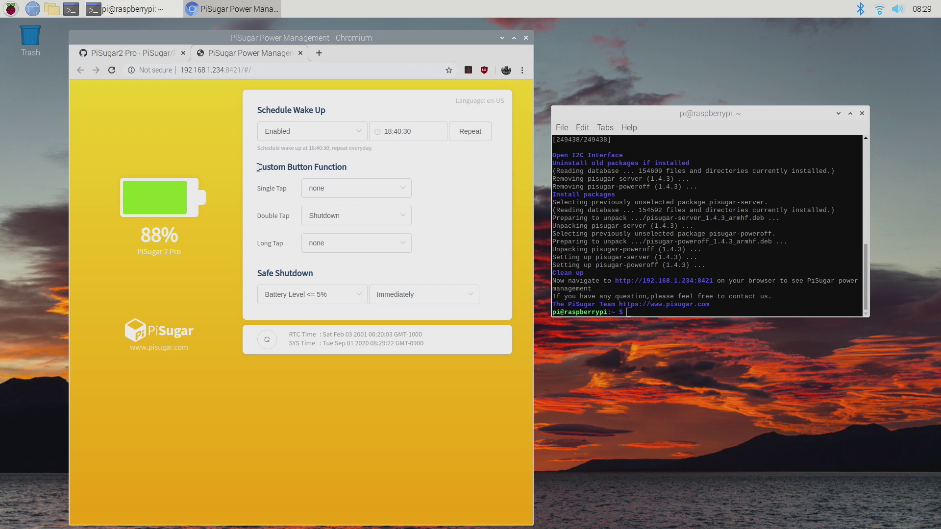
pyautogui.click(403, 189)
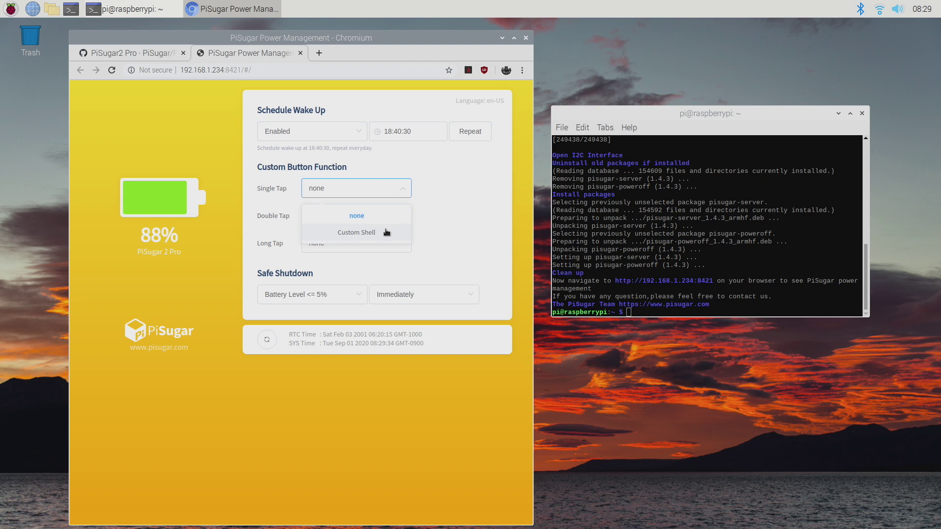
pyautogui.click(419, 190)
pyautogui.click(399, 218)
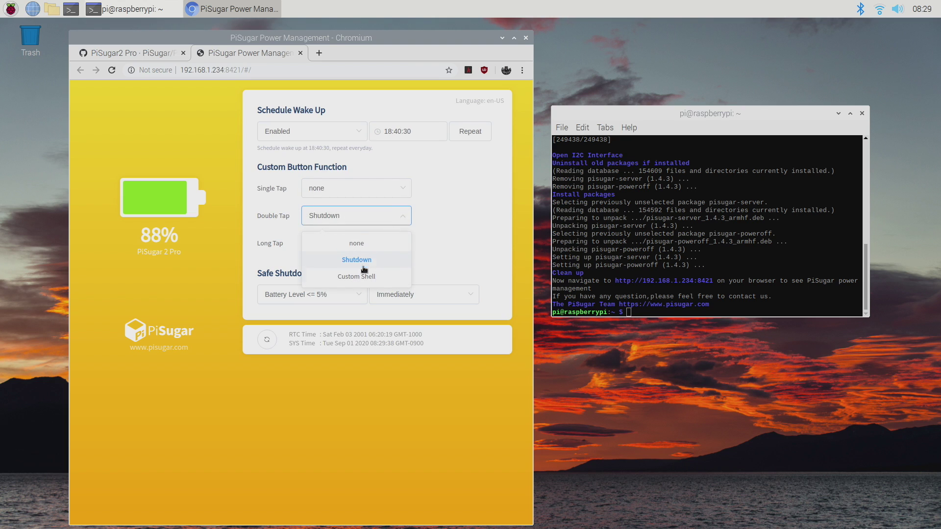
pyautogui.click(455, 217)
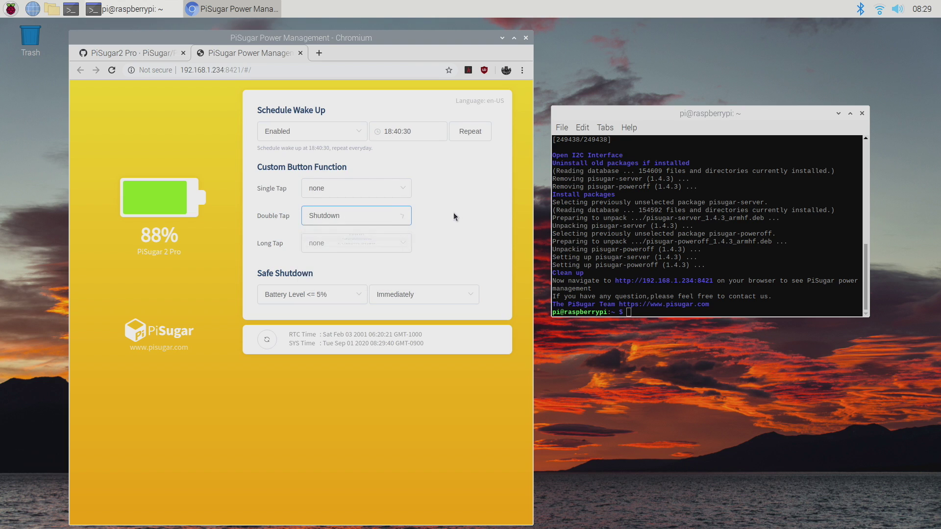
pyautogui.click(399, 244)
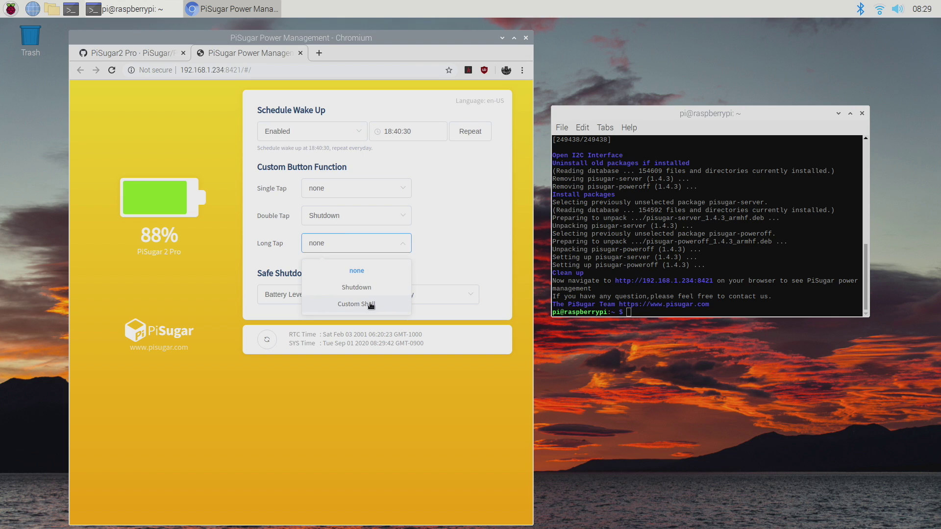
pyautogui.click(441, 219)
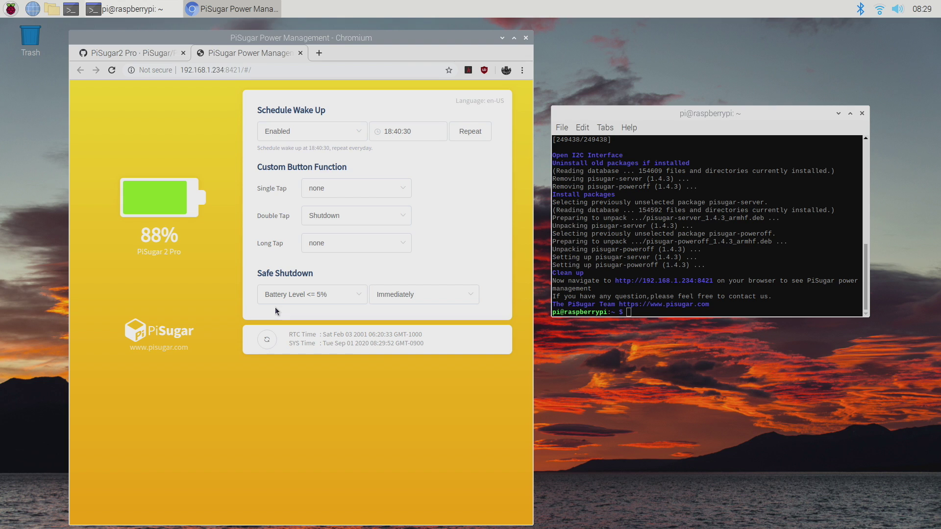
pyautogui.click(355, 295)
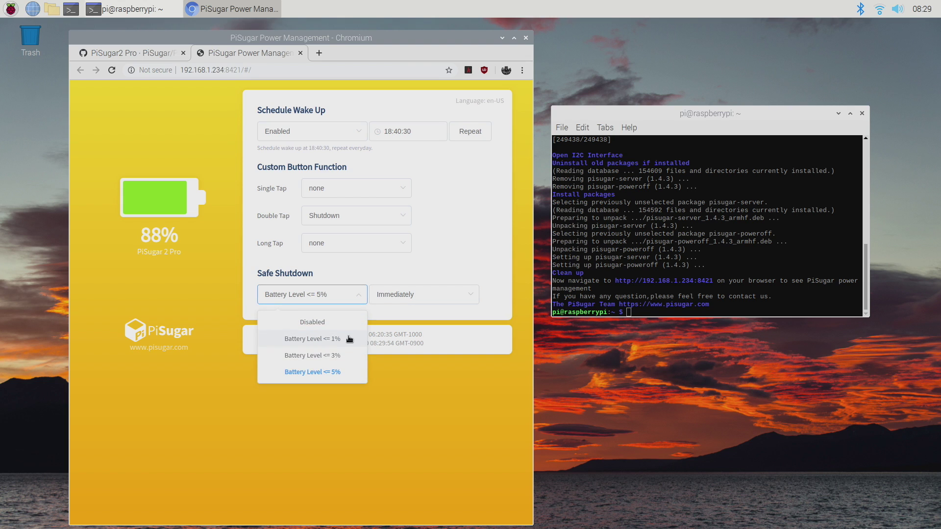
pyautogui.click(338, 374)
pyautogui.click(466, 297)
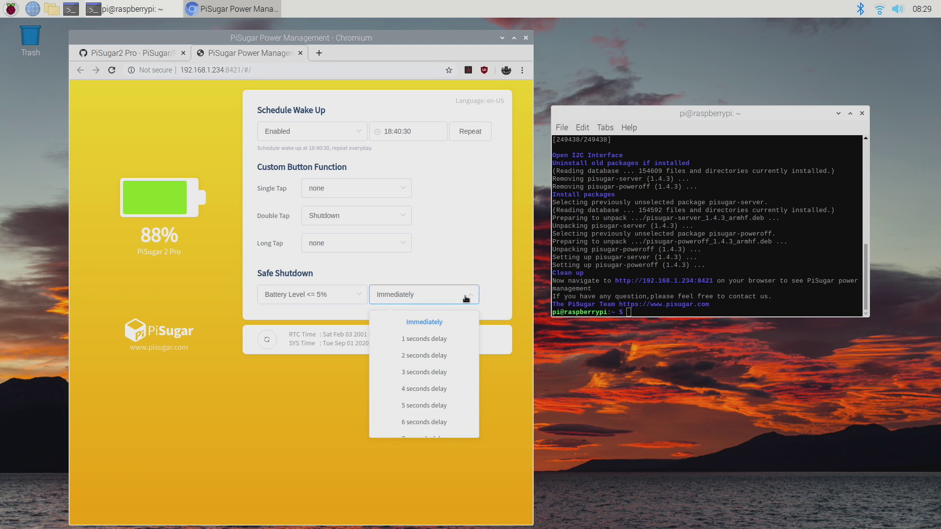
pyautogui.scroll(-5, 430, 399)
pyautogui.scroll(-10, 443, 406)
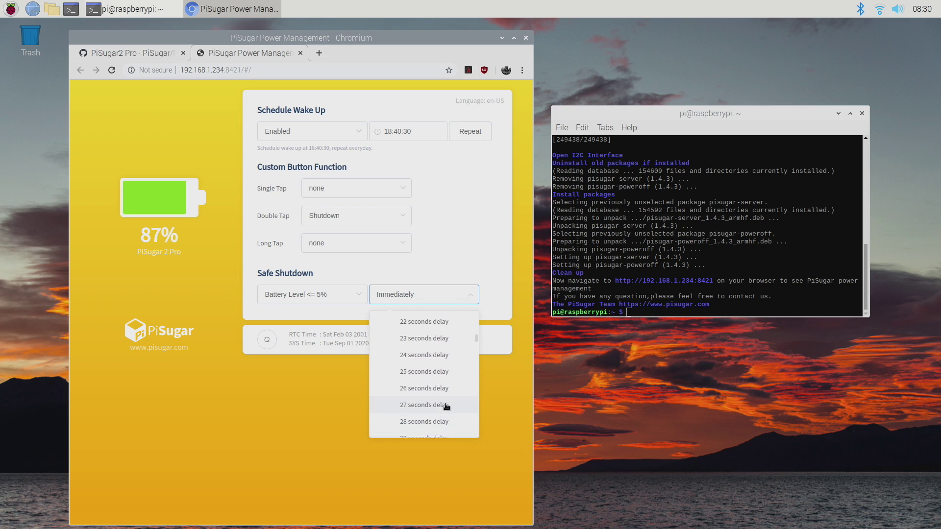
pyautogui.scroll(15, 443, 407)
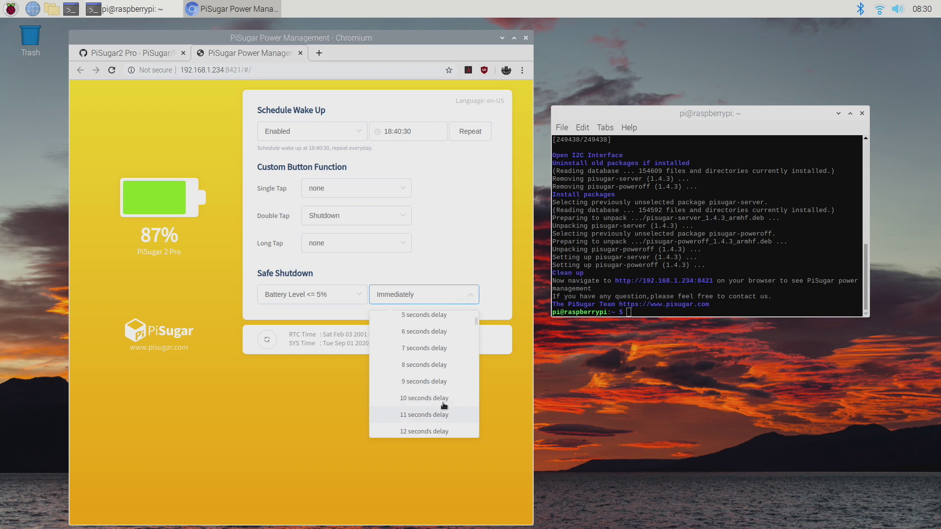
pyautogui.click(315, 308)
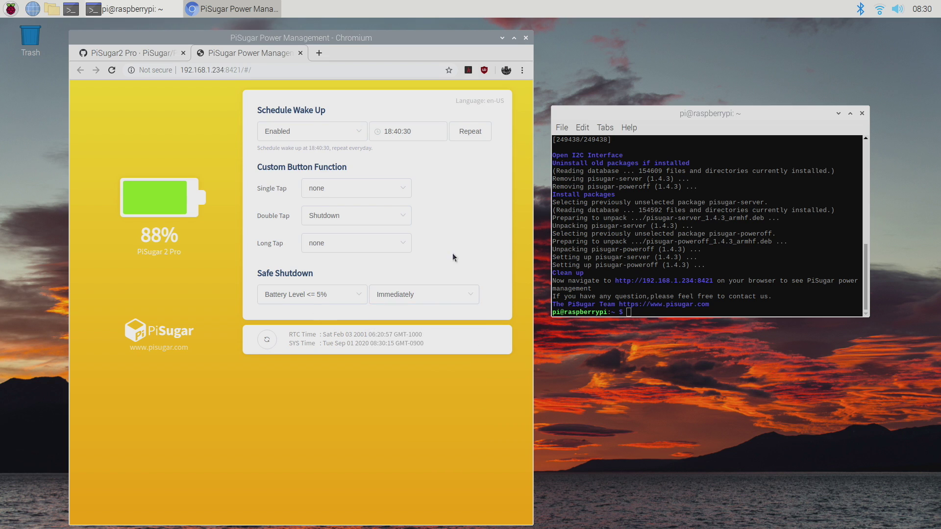